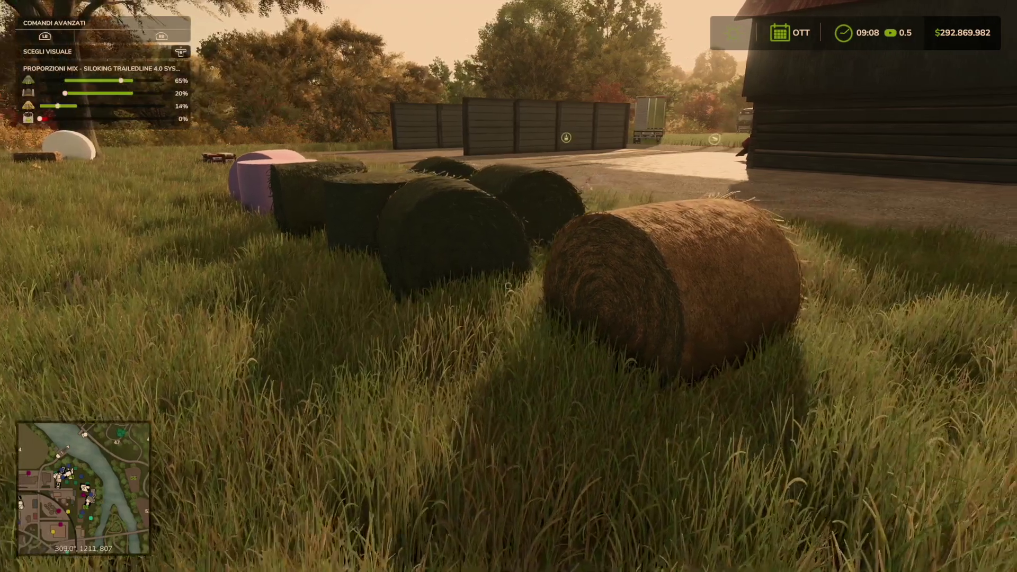
# - Walk around the wrapped, hay and straw bales in the field to examine each bale's contents, volume and mass
pyautogui.press('w')
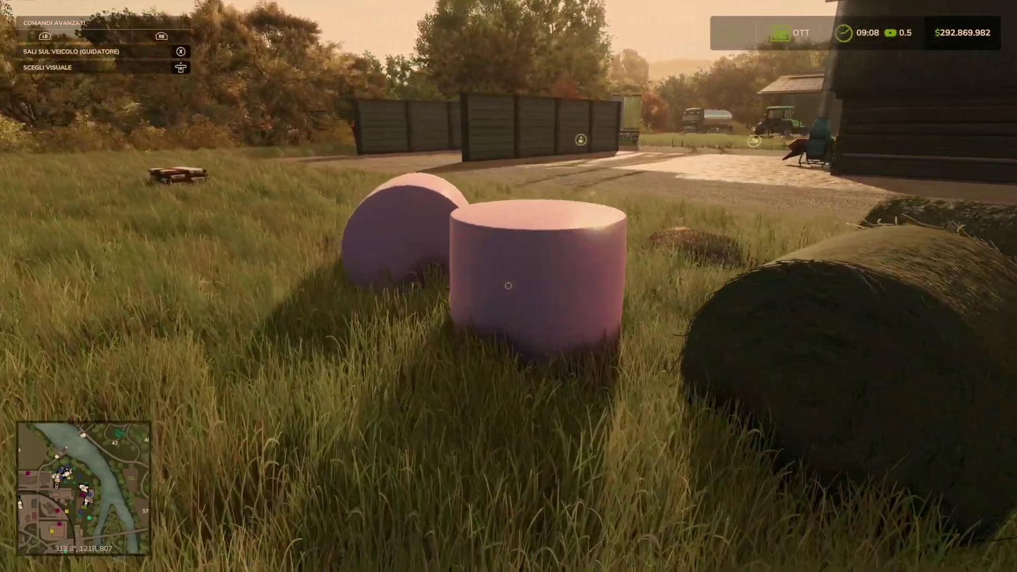
pyautogui.press('d')
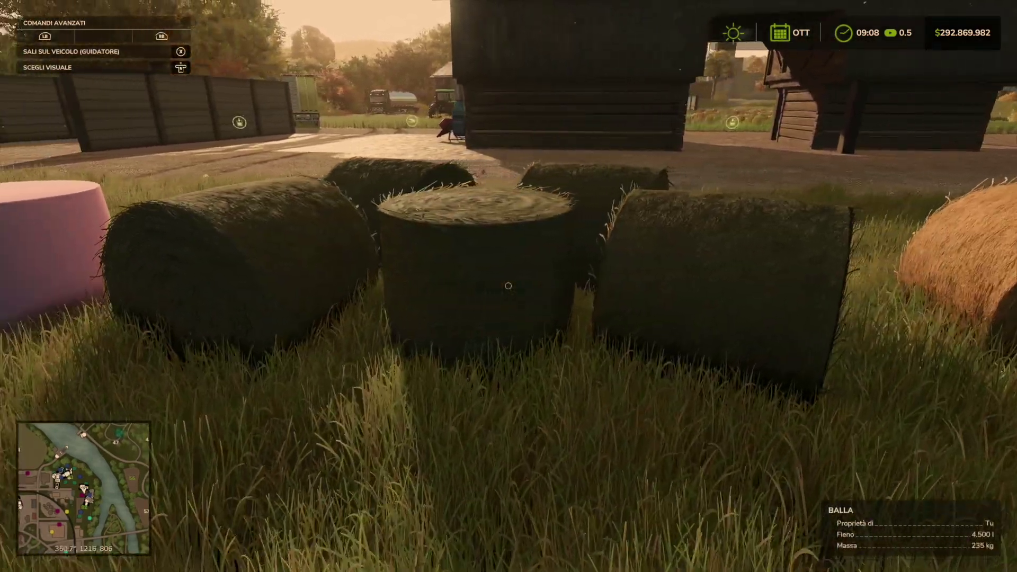
pyautogui.press('a')
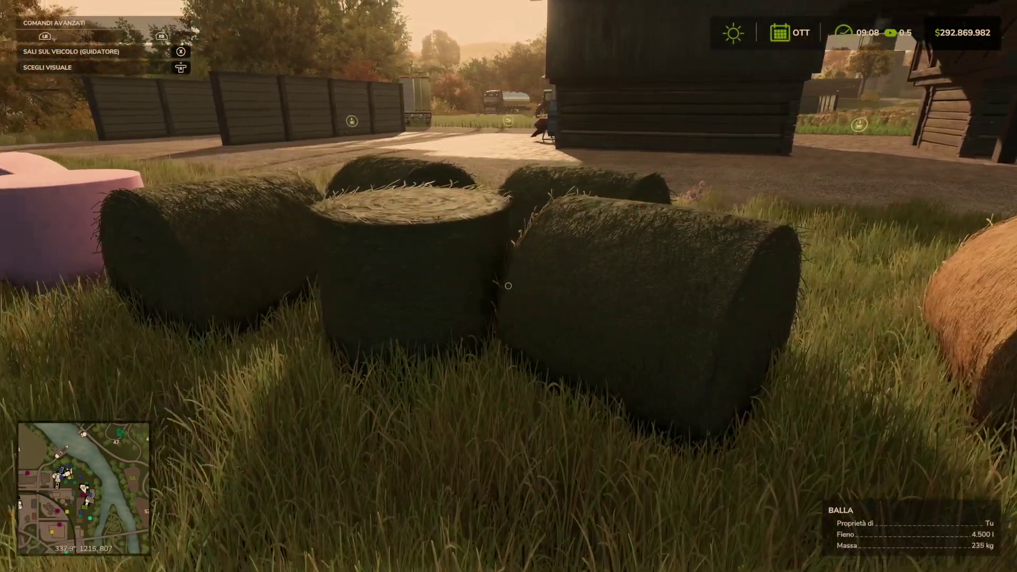
pyautogui.press('a')
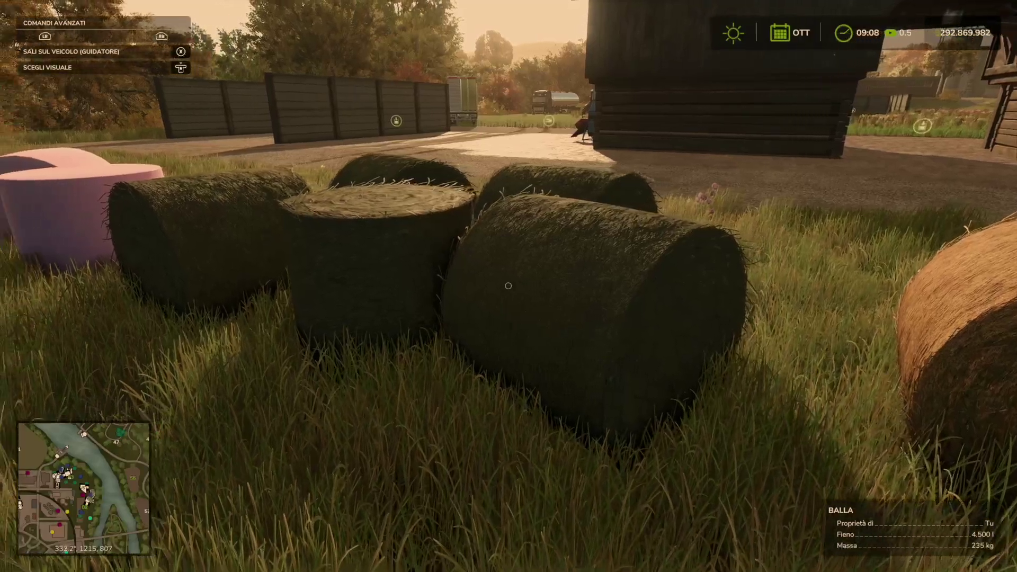
pyautogui.press('d')
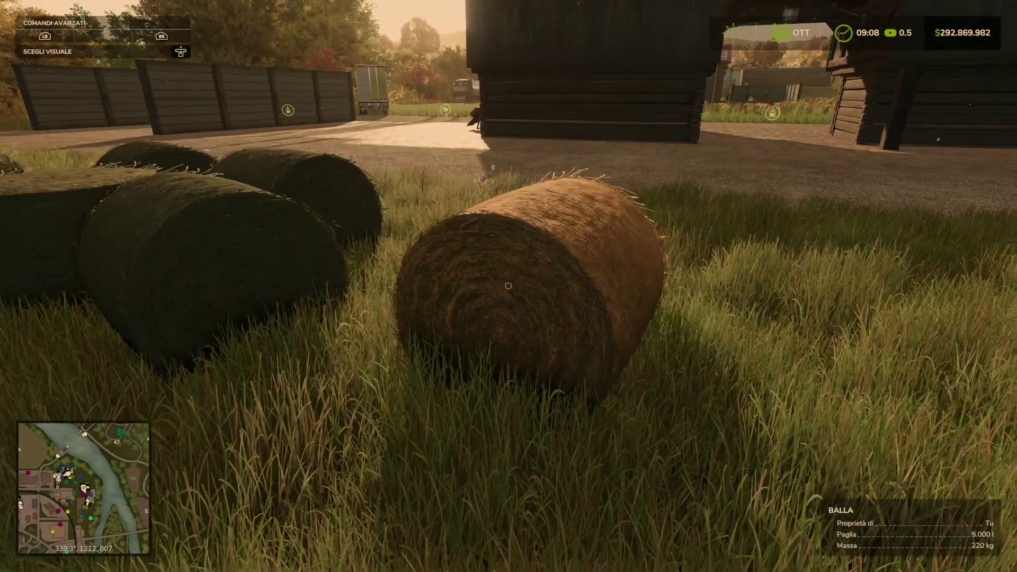
pyautogui.press('a')
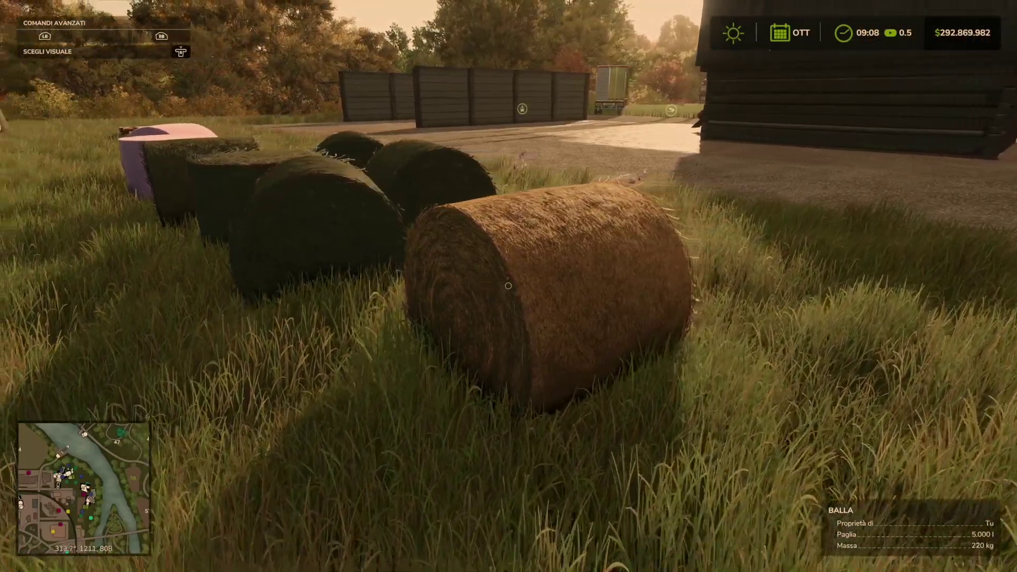
pyautogui.press('a')
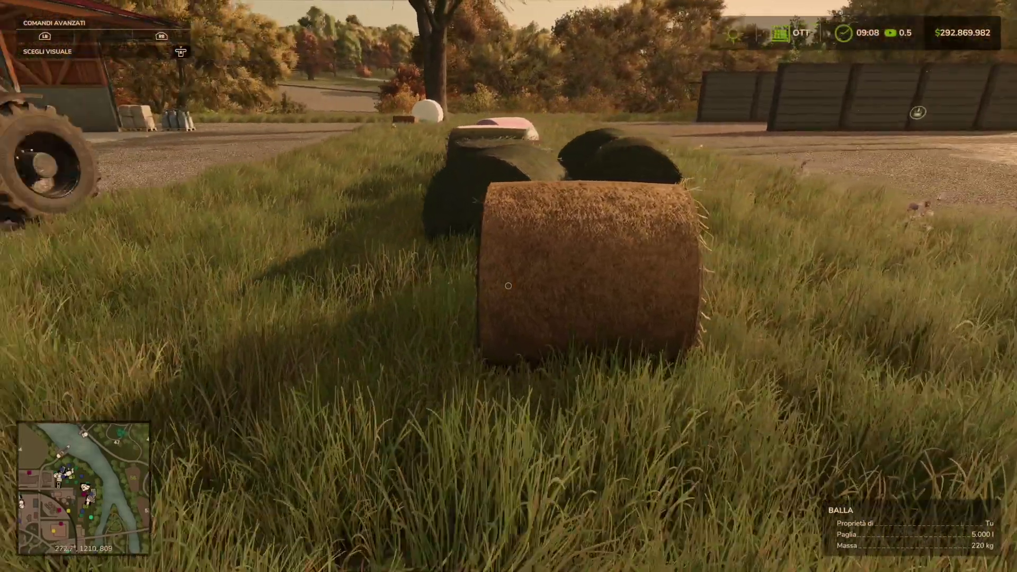
pyautogui.press('a')
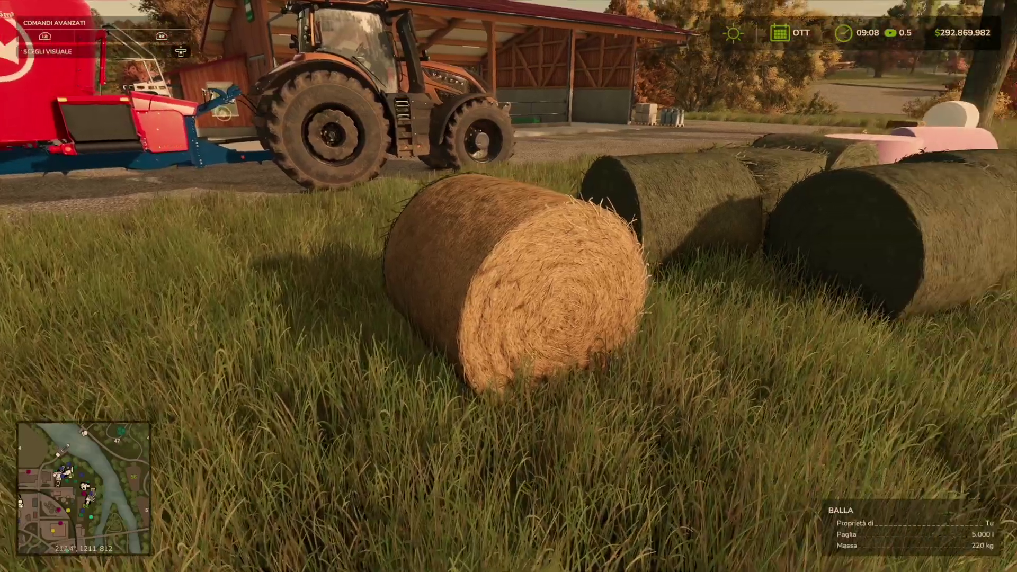
pyautogui.press('a')
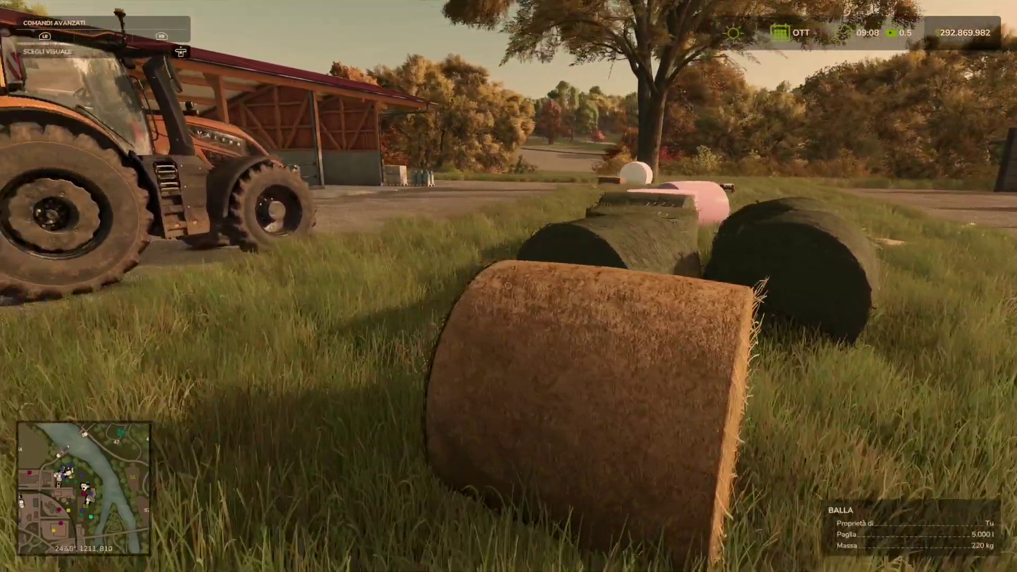
# - Approach the Siloking TrailedLine mixer wagon to examine its capacity and mix proportions
pyautogui.press('a')
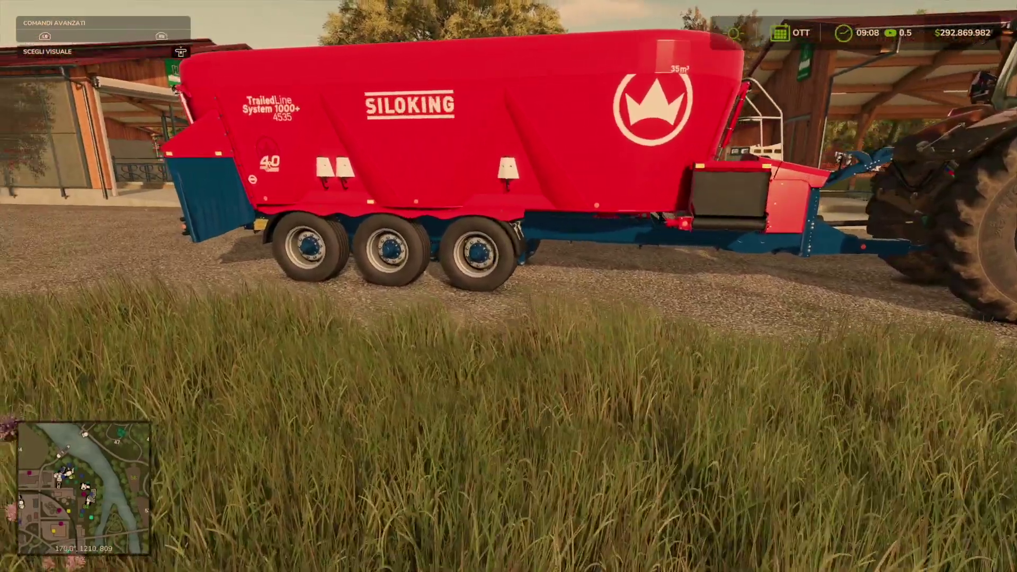
pyautogui.press('w')
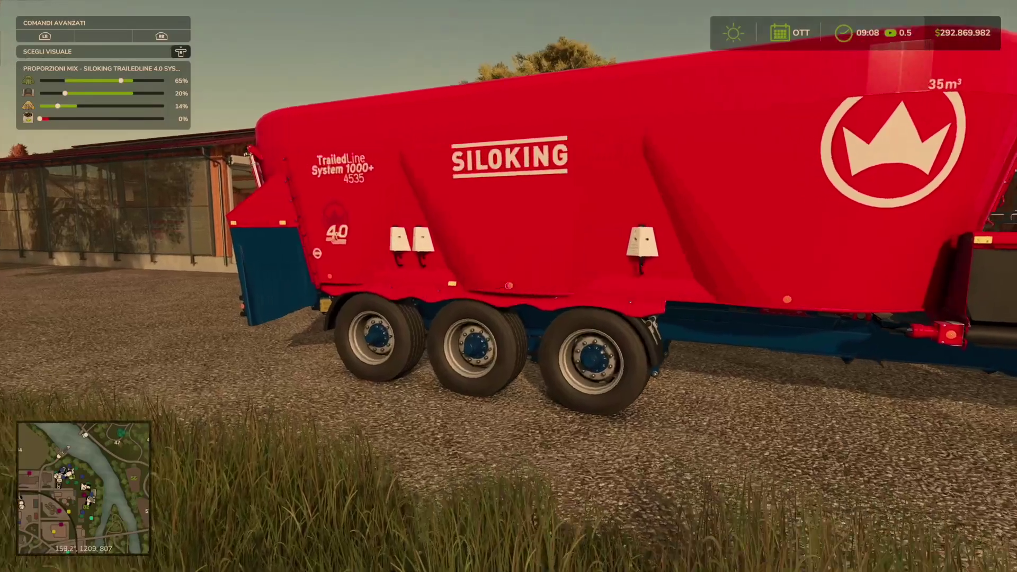
pyautogui.press('a')
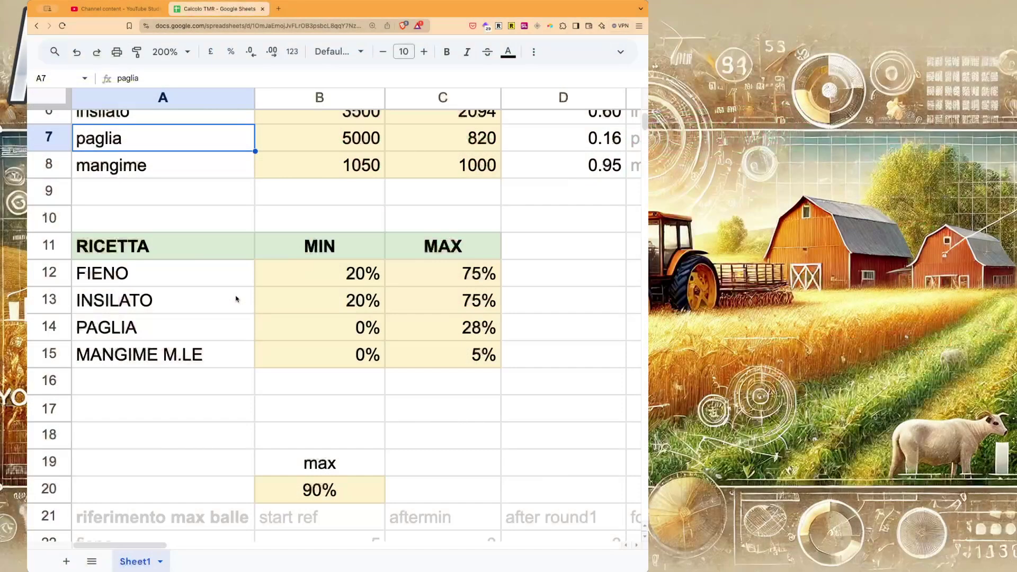
# - In the Google Sheets ration calculator, examine the mixer capacity, the bale quantities and costs, and the recipe's minimum and maximum percentages
pyautogui.scroll(3, 308, 319)
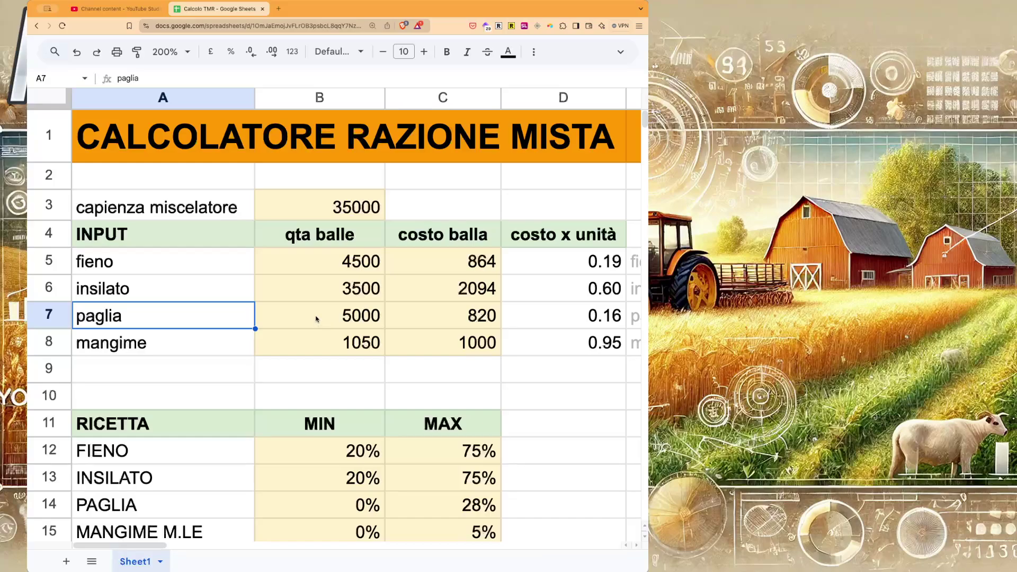
pyautogui.click(347, 210)
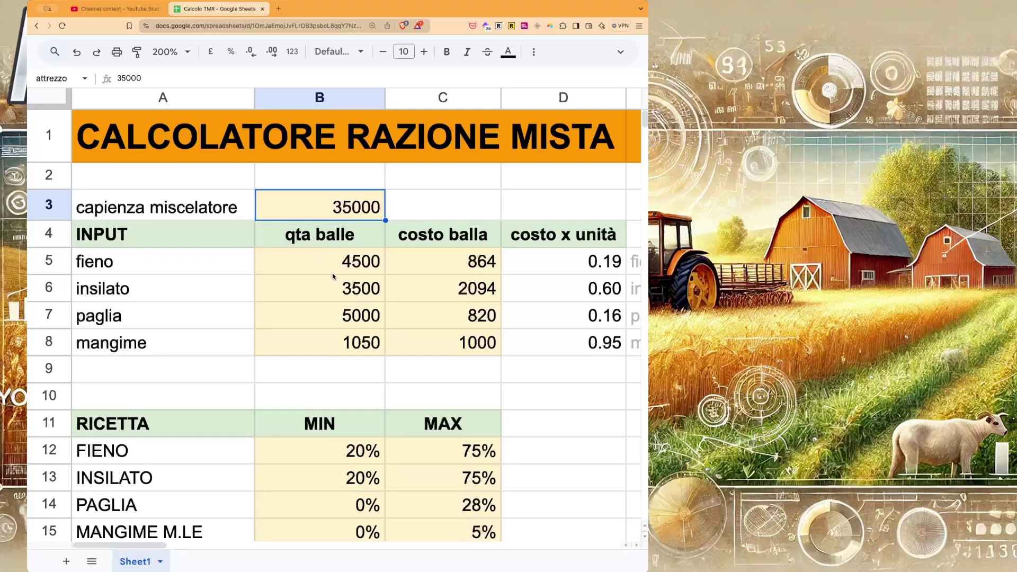
pyautogui.click(461, 262)
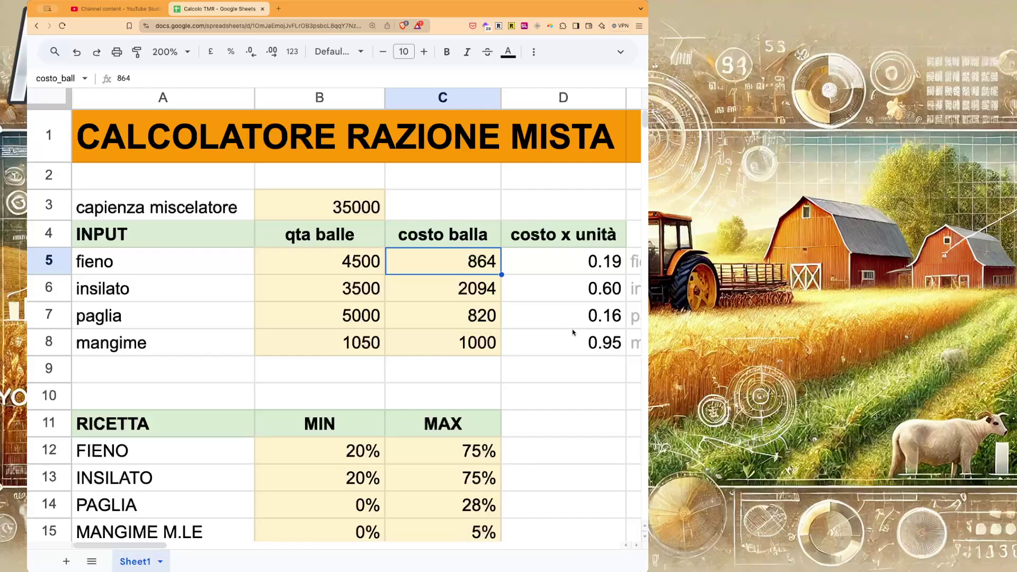
pyautogui.scroll(-3, 513, 310)
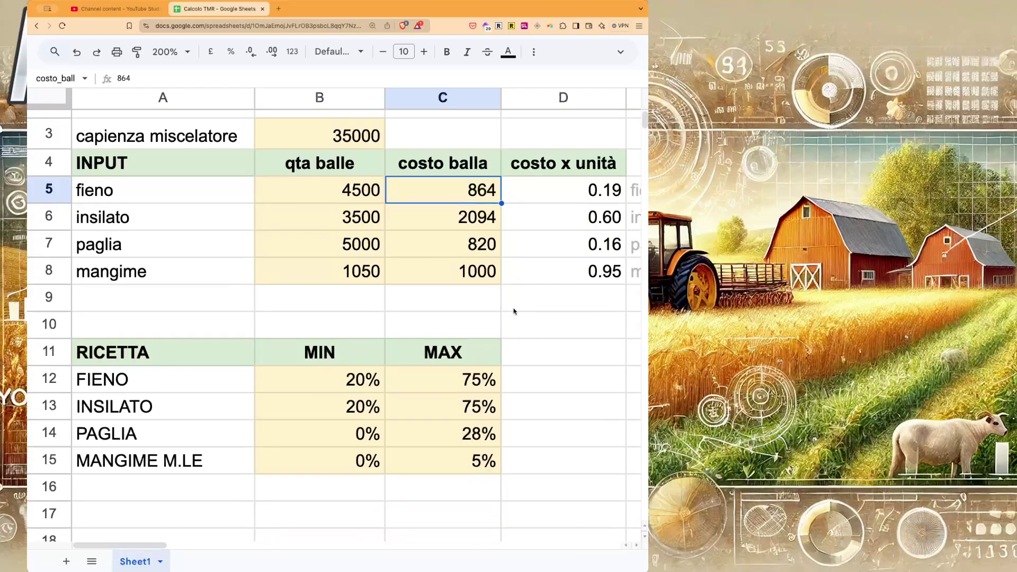
pyautogui.scroll(-1, 513, 310)
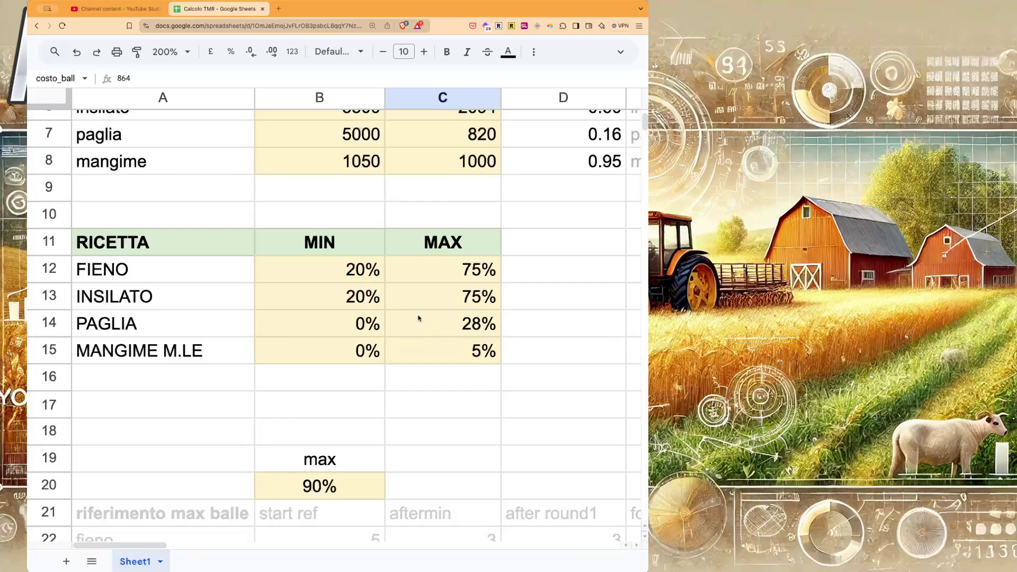
pyautogui.scroll(5, 419, 318)
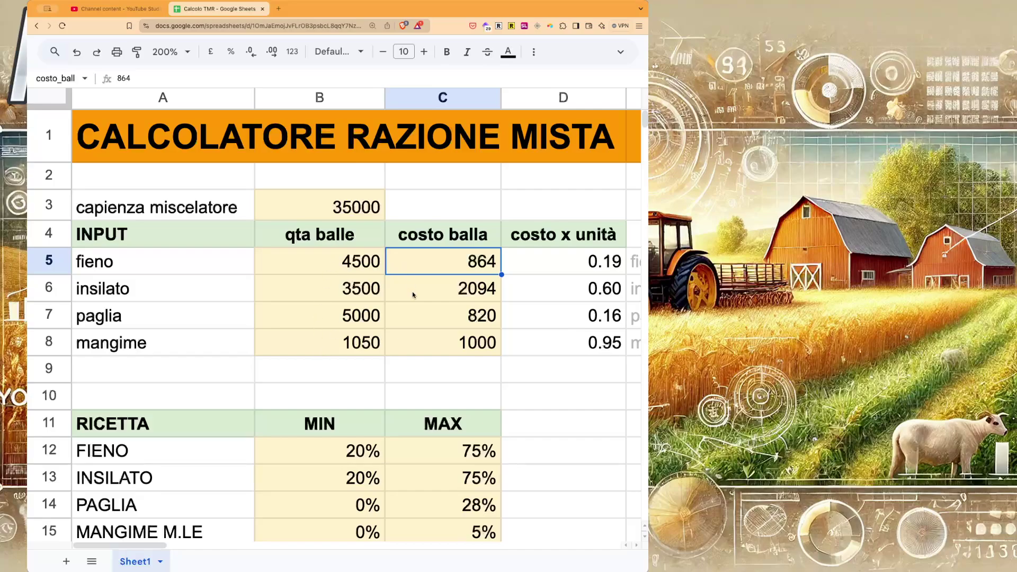
pyautogui.scroll(-2, 413, 352)
pyautogui.scroll(-8, 413, 351)
pyautogui.scroll(1, 391, 270)
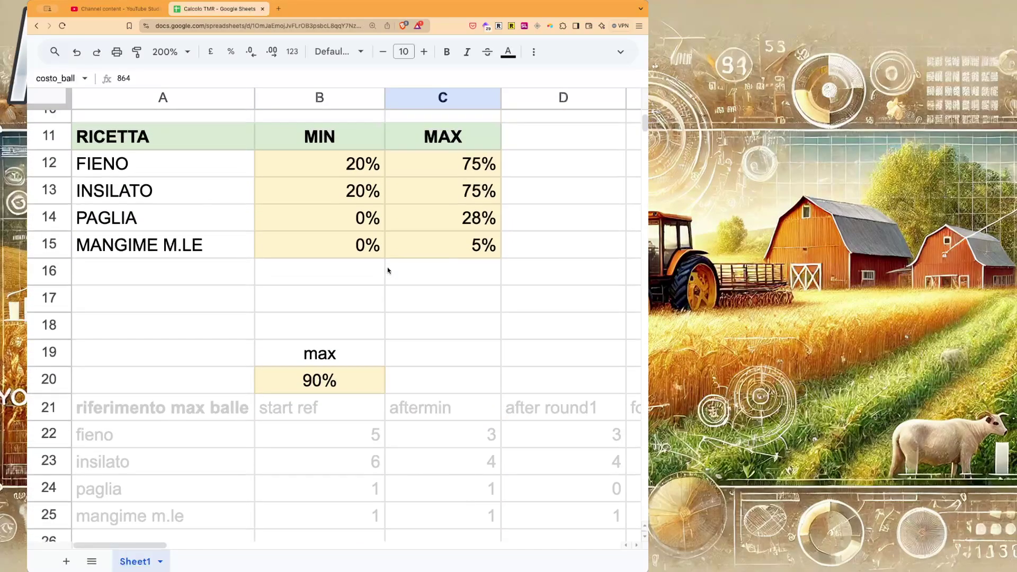
pyautogui.scroll(5, 410, 246)
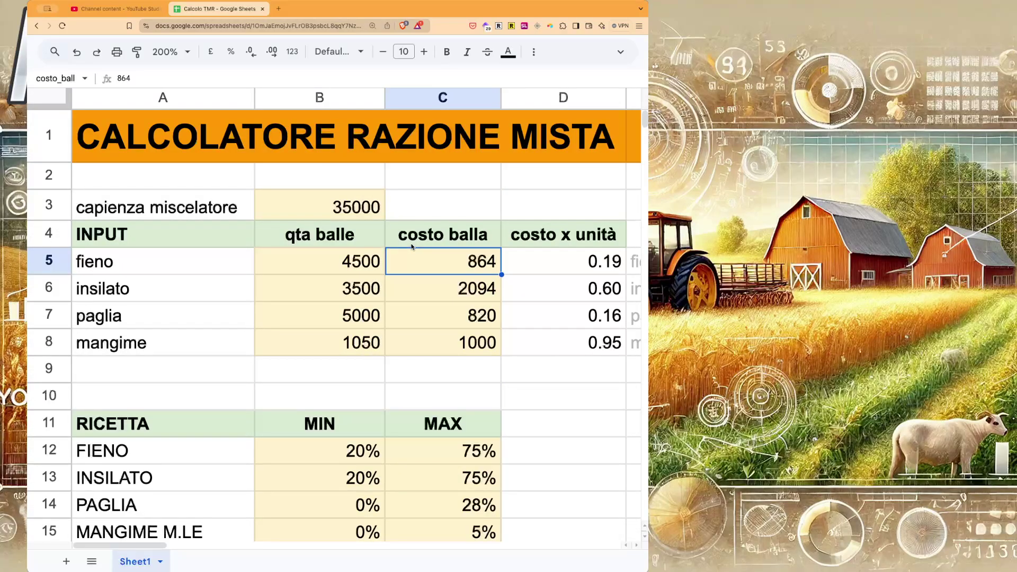
# - Examine the optimized quantity summary, the resulting recipe with its percentages, the unit cost and the error area
pyautogui.hscroll(8, 412, 246)
pyautogui.hscroll(1, 412, 247)
pyautogui.scroll(-4, 412, 247)
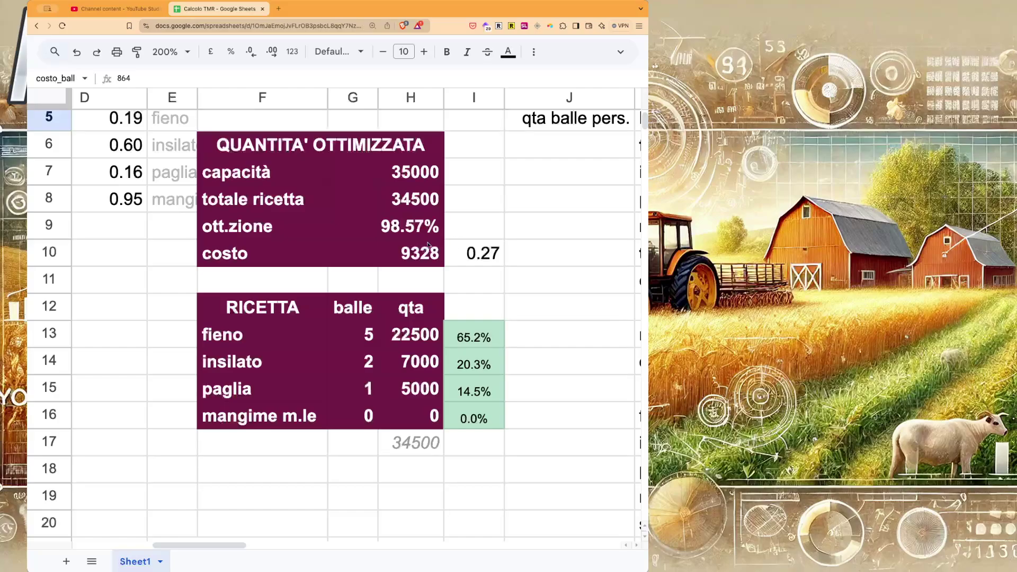
pyautogui.scroll(-1, 424, 227)
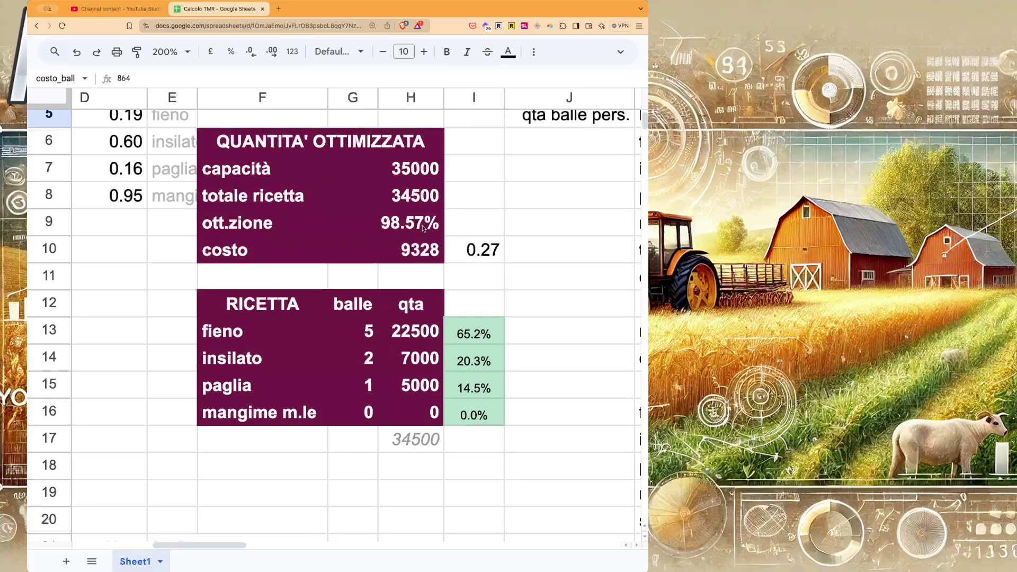
pyautogui.scroll(2, 424, 229)
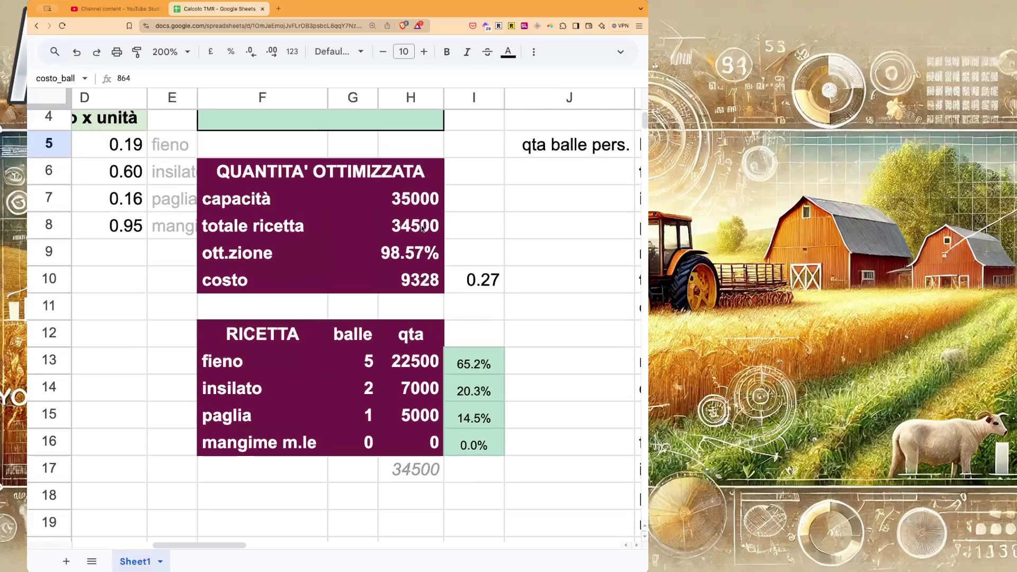
pyautogui.scroll(-5, 423, 229)
pyautogui.scroll(1, 422, 229)
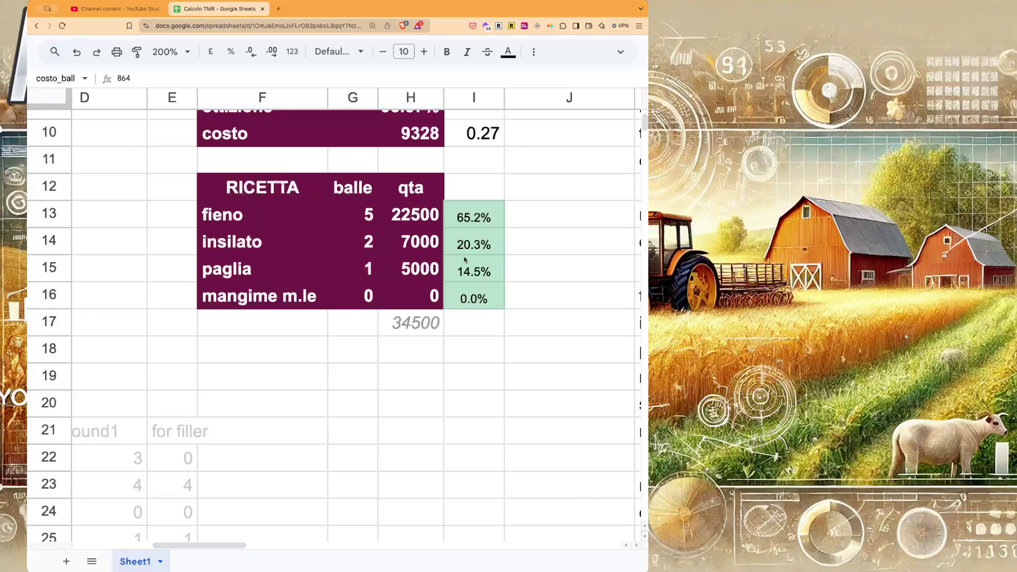
pyautogui.scroll(3, 478, 225)
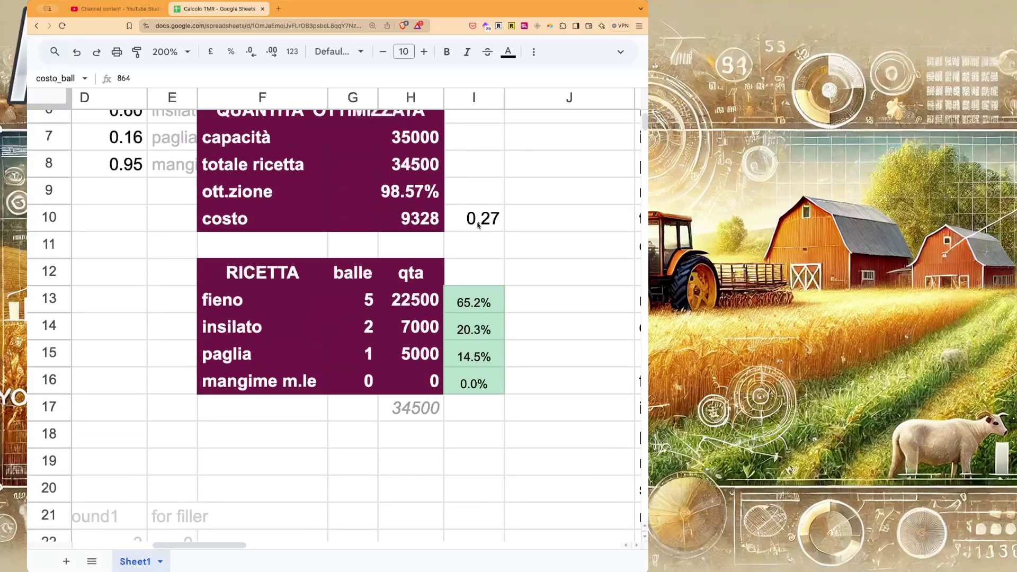
pyautogui.scroll(1, 478, 226)
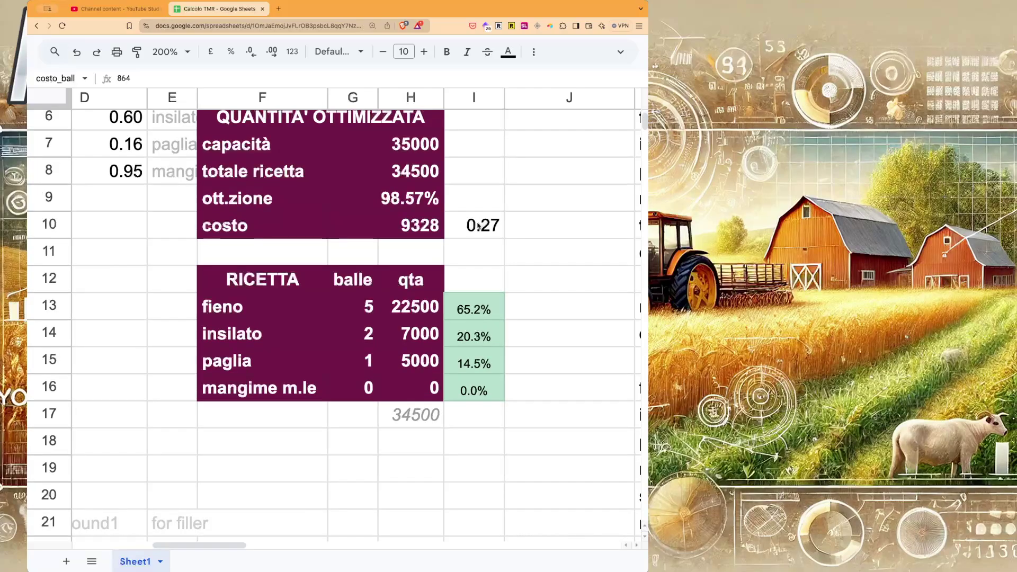
pyautogui.scroll(5, 477, 225)
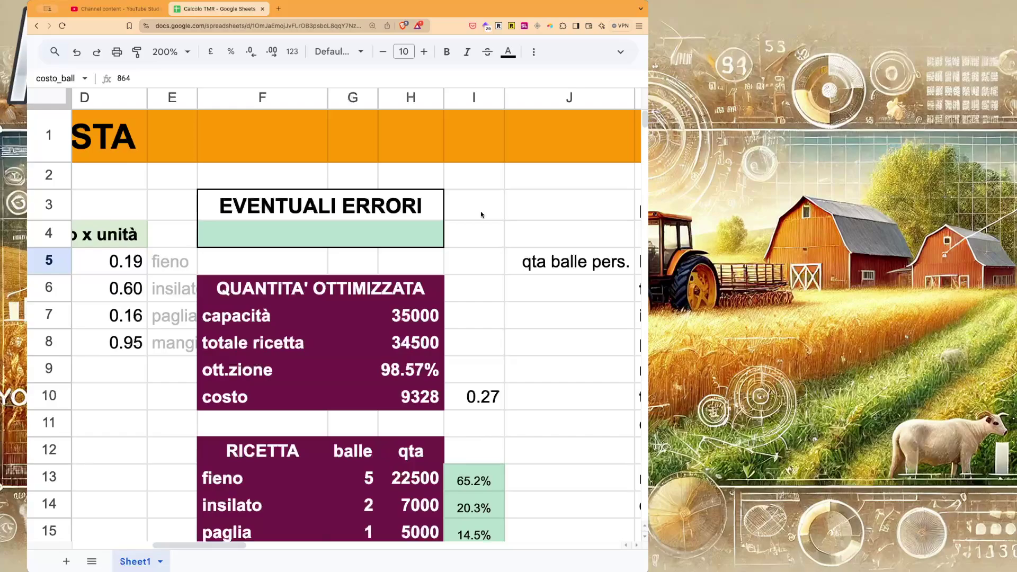
# - Look over the calculation process columns beside the results and return to the optimized recipe table
pyautogui.hscroll(5, 477, 264)
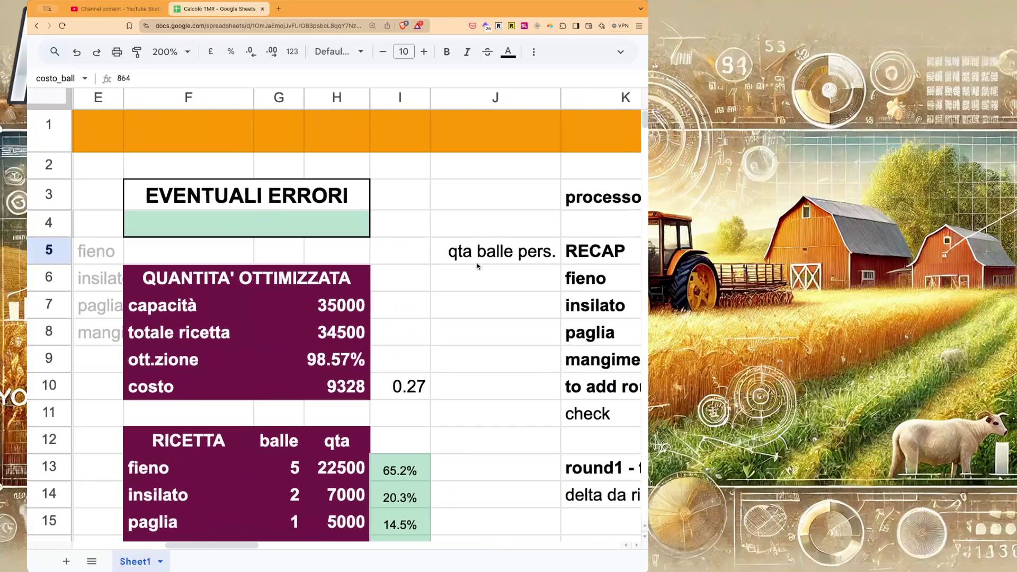
pyautogui.hscroll(5, 477, 267)
pyautogui.hscroll(-8, 478, 267)
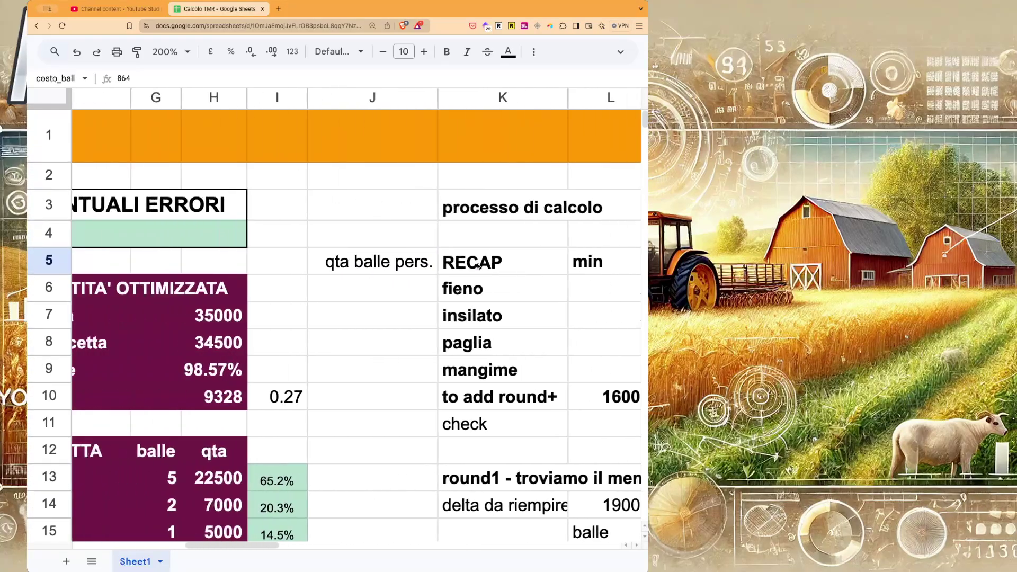
pyautogui.hscroll(-2, 478, 267)
pyautogui.scroll(-5, 477, 267)
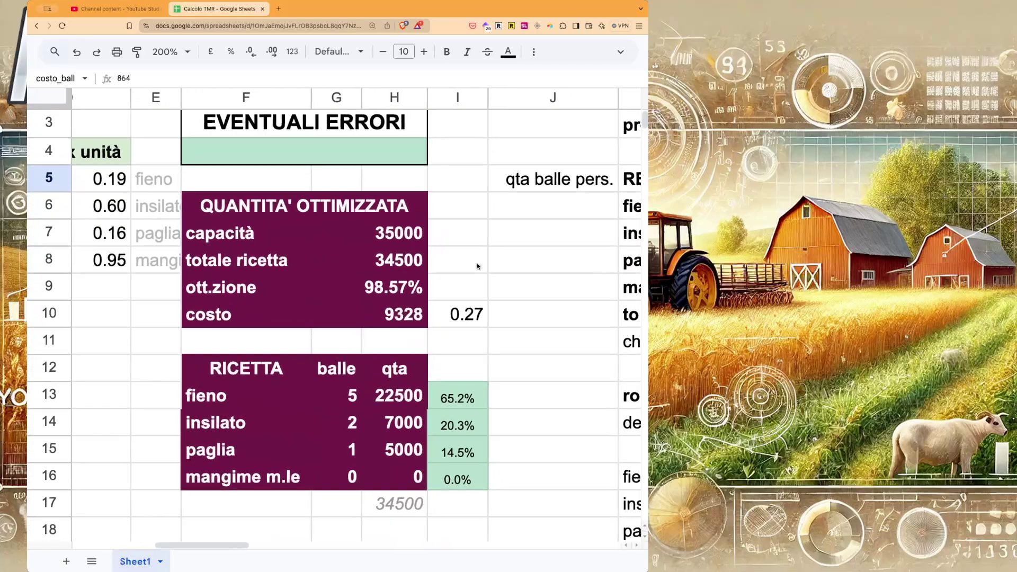
pyautogui.scroll(-2, 478, 267)
pyautogui.hscroll(1, 478, 267)
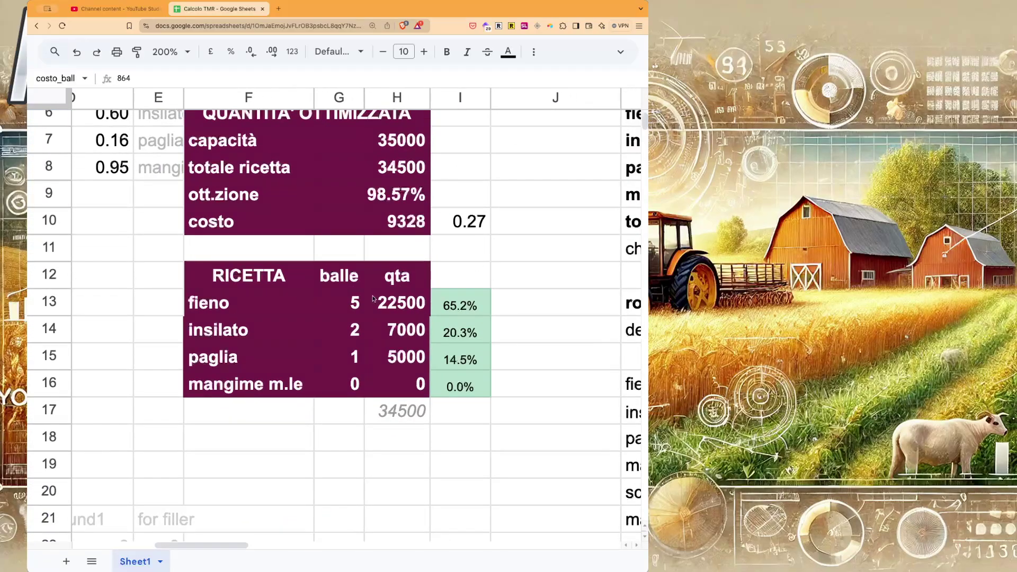
# - Compare the ingredient bale sizes and costs with the bale counts and quantities in the optimized recipe
pyautogui.hscroll(-3, 328, 296)
pyautogui.scroll(4, 291, 197)
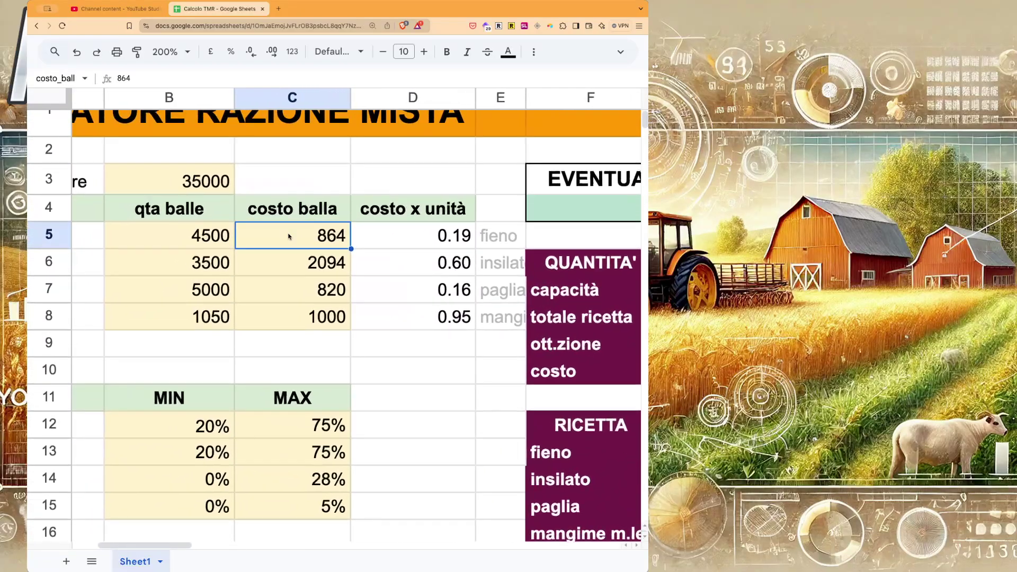
pyautogui.hscroll(2, 288, 237)
pyautogui.scroll(-1, 289, 236)
pyautogui.scroll(-1, 310, 309)
pyautogui.hscroll(3, 310, 309)
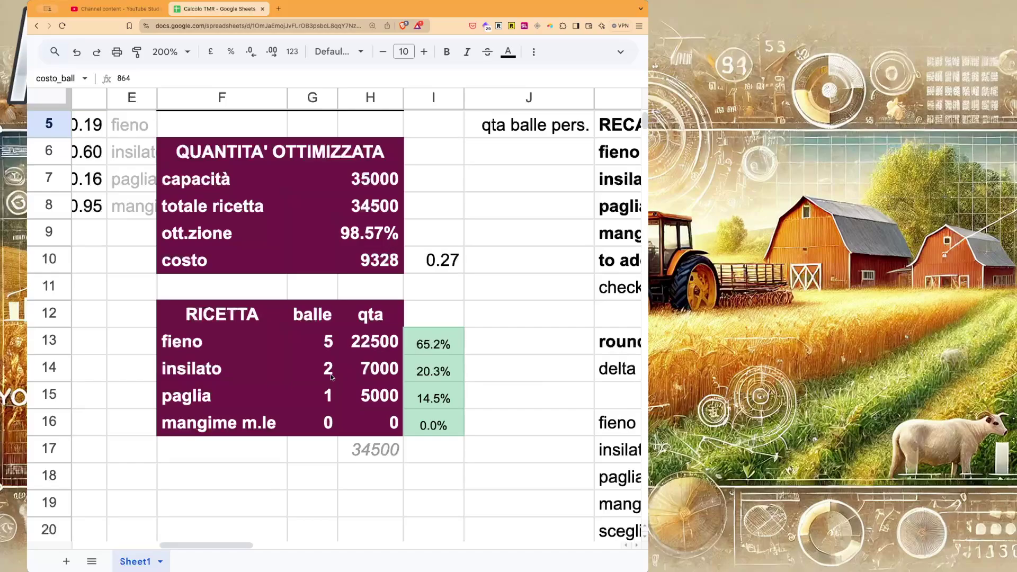
pyautogui.scroll(-3, 334, 365)
pyautogui.hscroll(-1, 334, 365)
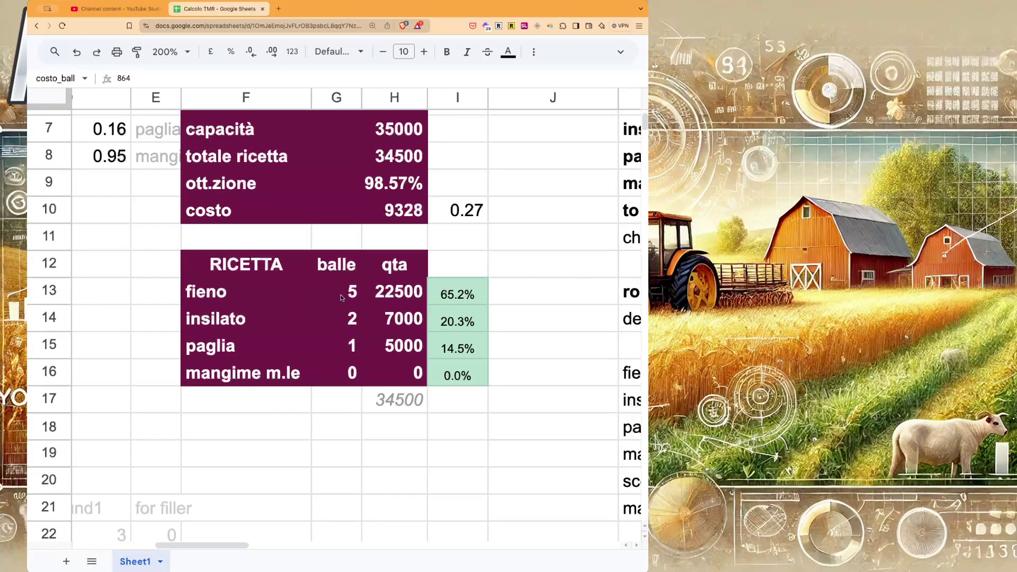
pyautogui.hscroll(-3, 352, 294)
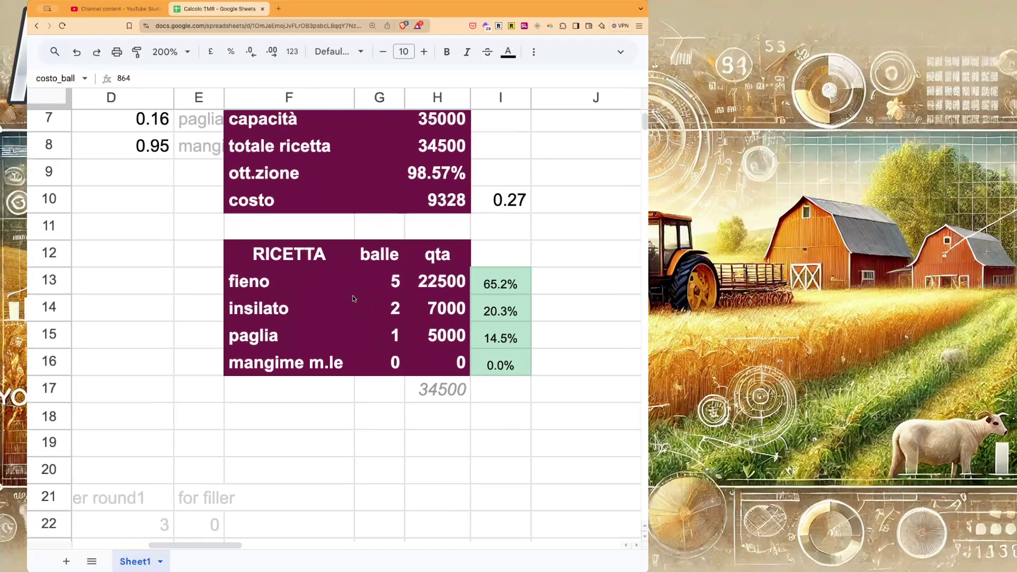
# - Bring up the calculation process recap and set the sheet zoom to 150%
pyautogui.hscroll(8, 352, 294)
pyautogui.hscroll(2, 353, 299)
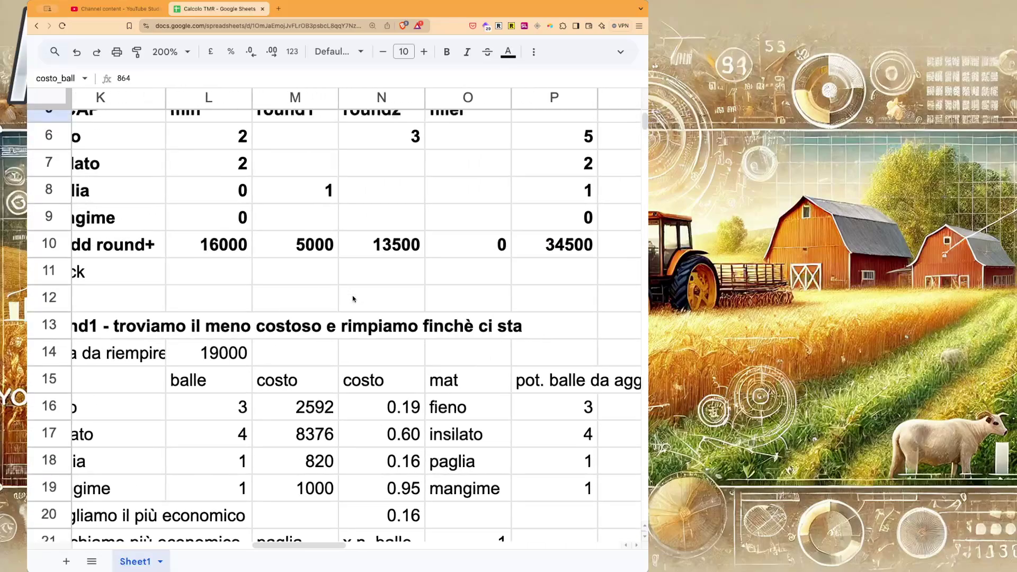
pyautogui.scroll(5, 353, 298)
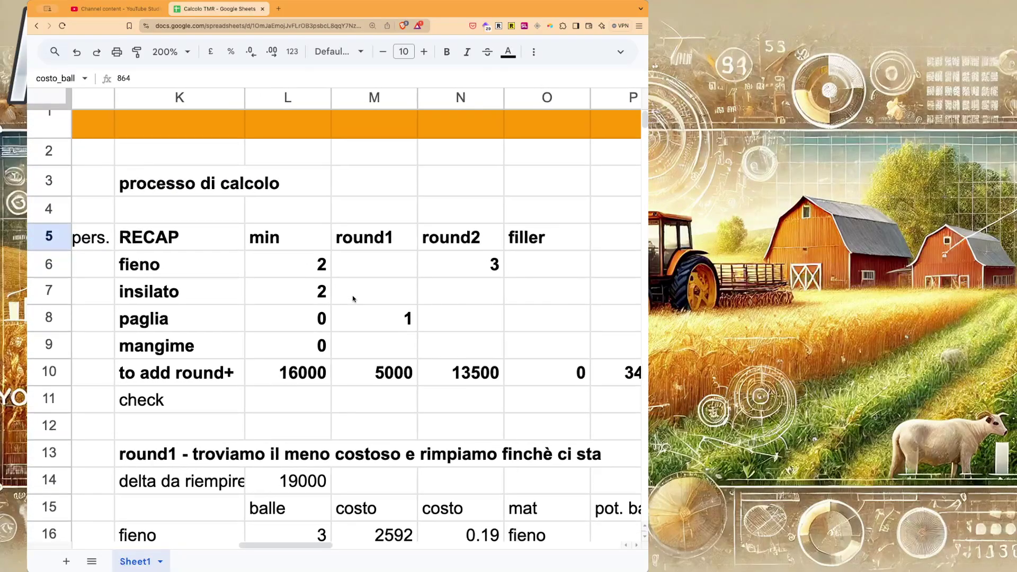
pyautogui.scroll(1, 353, 298)
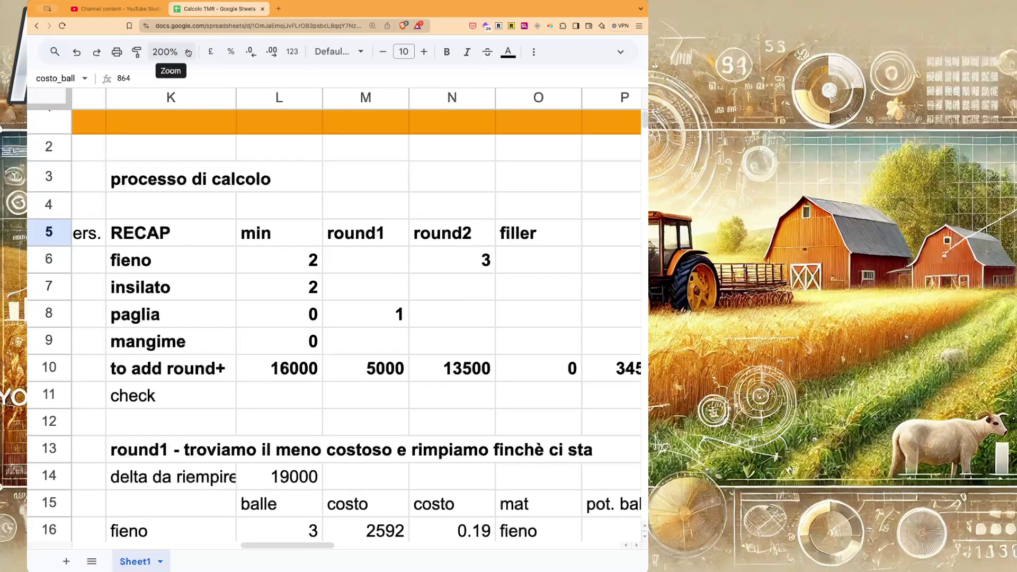
pyautogui.click(168, 52)
pyautogui.click(170, 178)
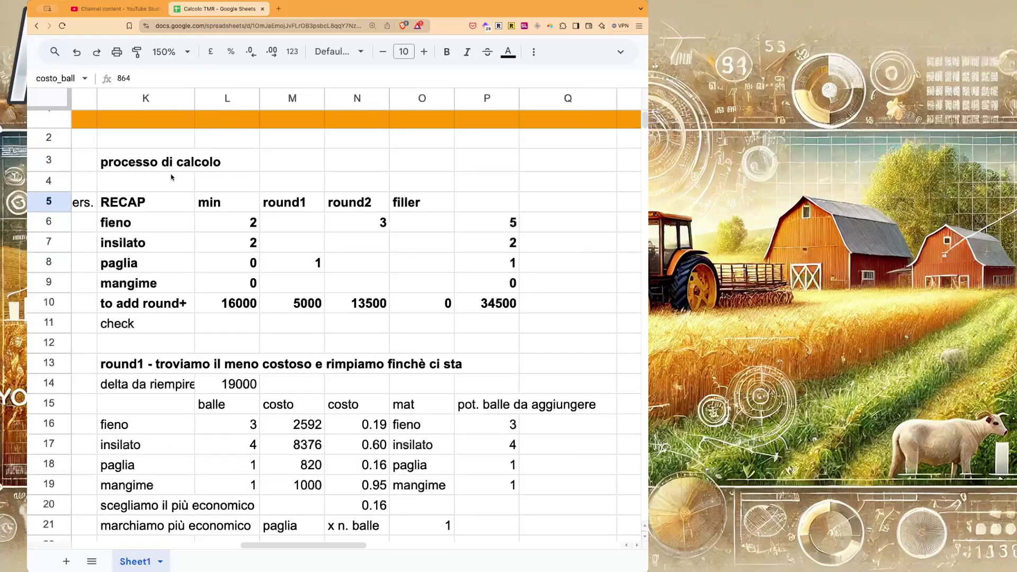
# - Compare the minimum bale counts in the calculation recap with the bale sizes and minimum recipe percentages in the input tables
pyautogui.hscroll(-2, 254, 202)
pyautogui.scroll(1, 254, 201)
pyautogui.hscroll(1, 259, 204)
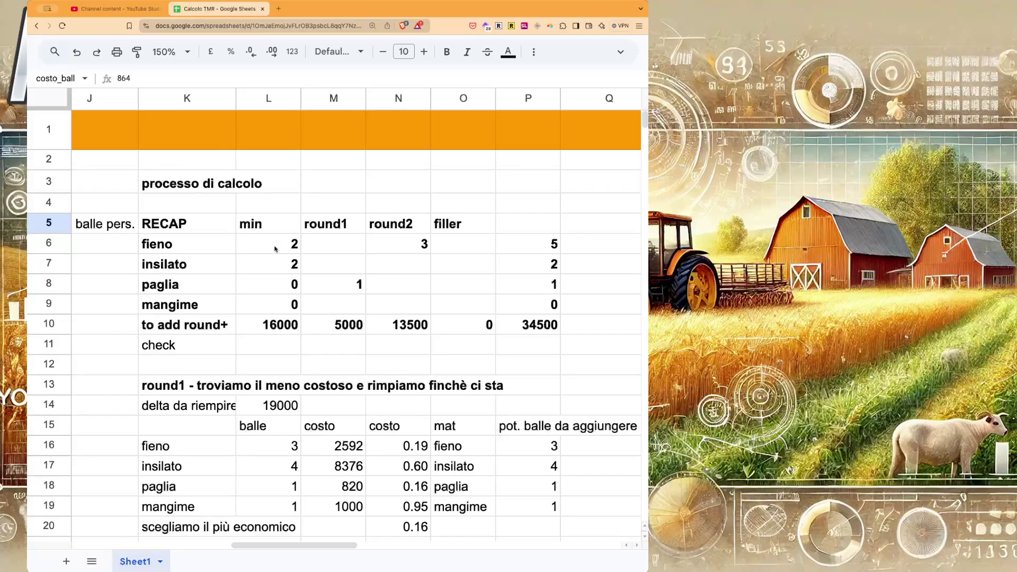
pyautogui.hscroll(-10, 274, 248)
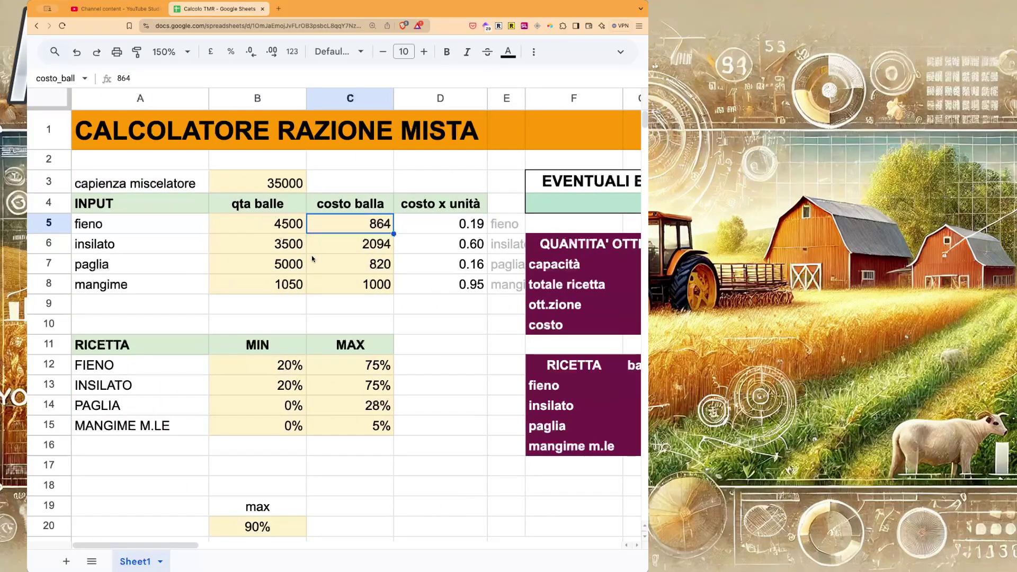
pyautogui.hscroll(10, 287, 251)
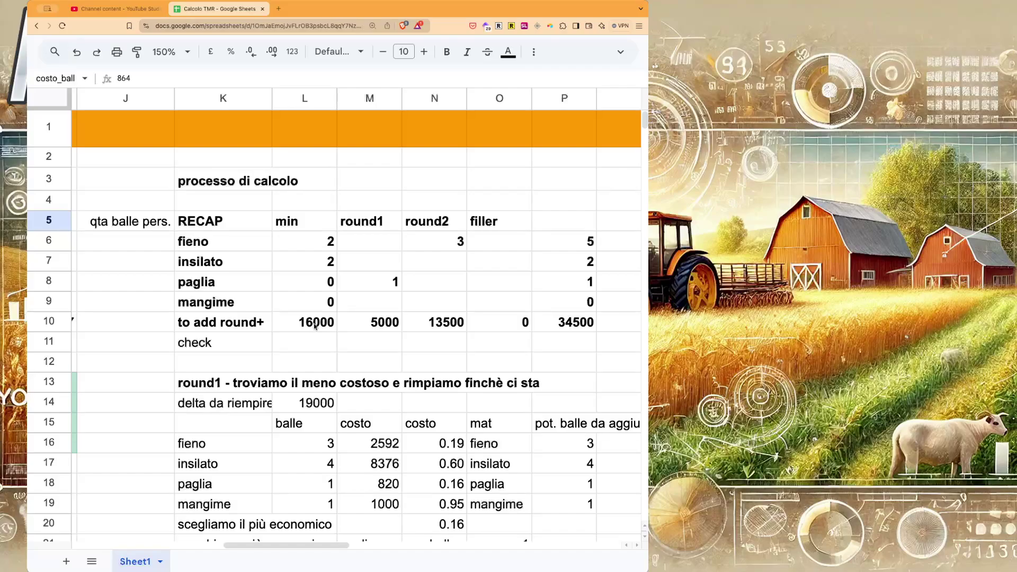
# - Examine the round1 and round2 calculation blocks, including the remaining amount to fill, potential bales and cheapest ingredient
pyautogui.scroll(-1, 302, 365)
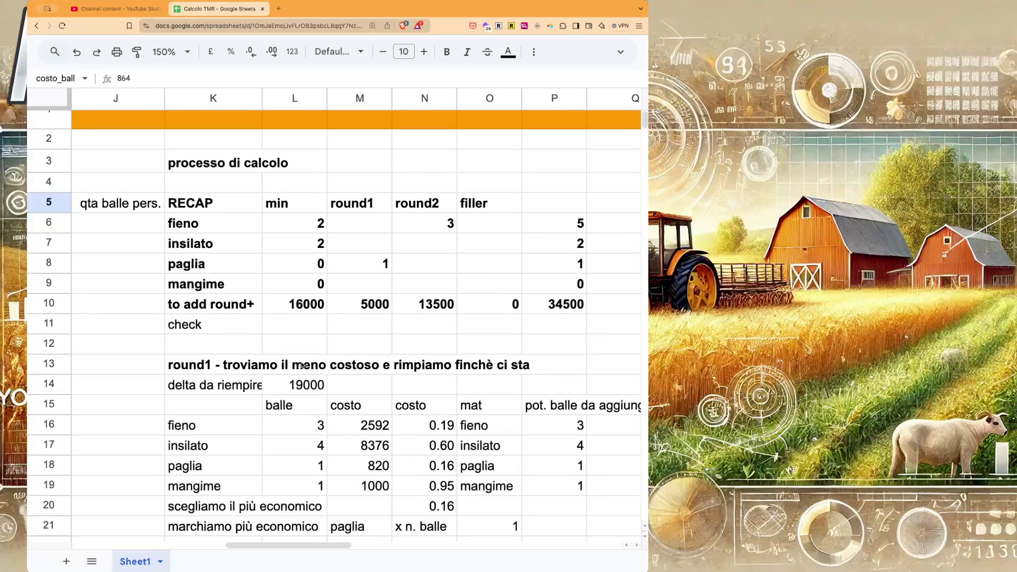
pyautogui.scroll(-5, 302, 365)
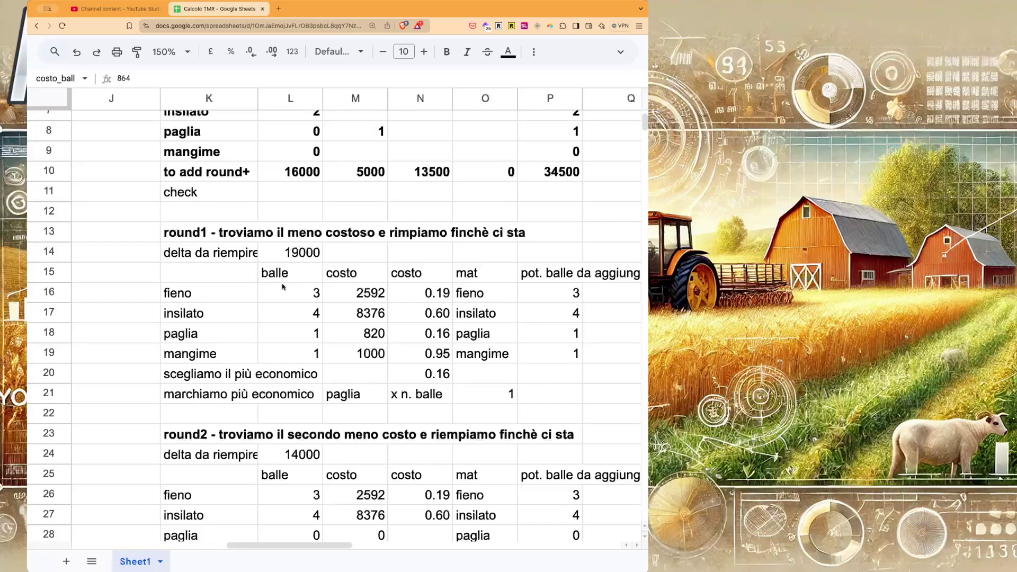
pyautogui.scroll(1, 283, 287)
pyautogui.scroll(-2, 283, 287)
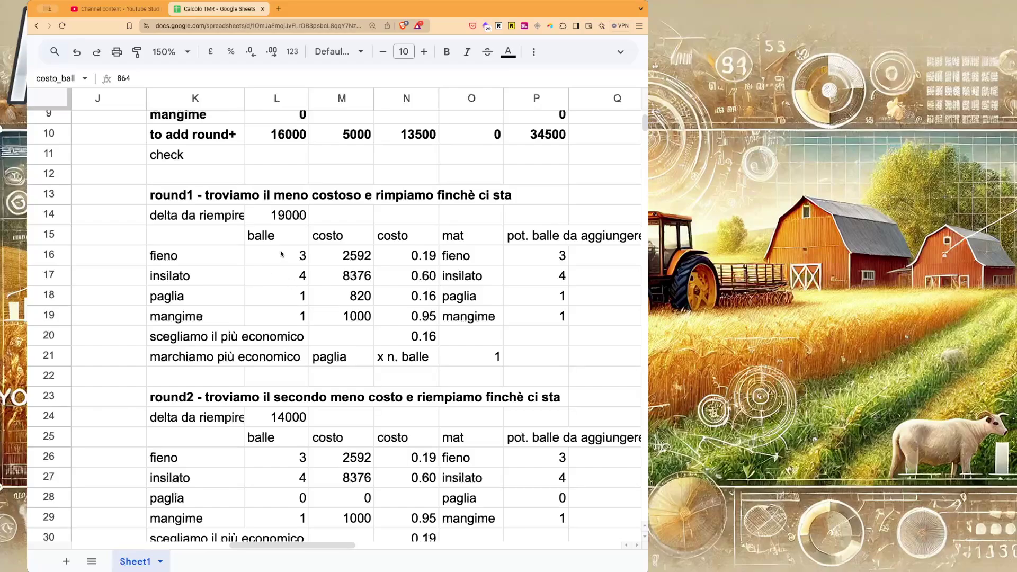
pyautogui.scroll(1, 281, 253)
# - Review the recipe's percentage limits and the maximum bale reference table, and return to the optimized quantity and recipe tables
pyautogui.hscroll(-15, 281, 254)
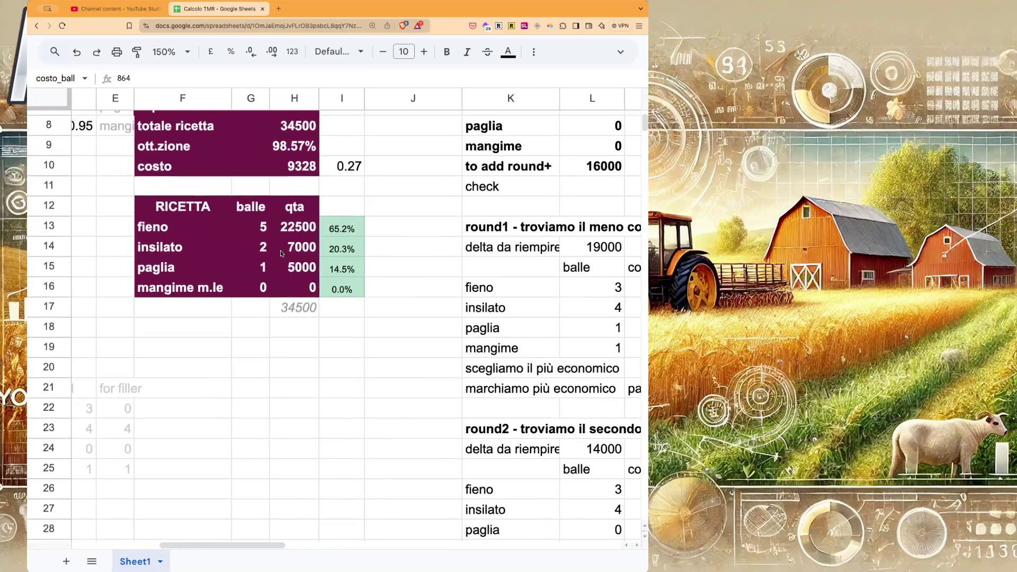
pyautogui.hscroll(-2, 281, 254)
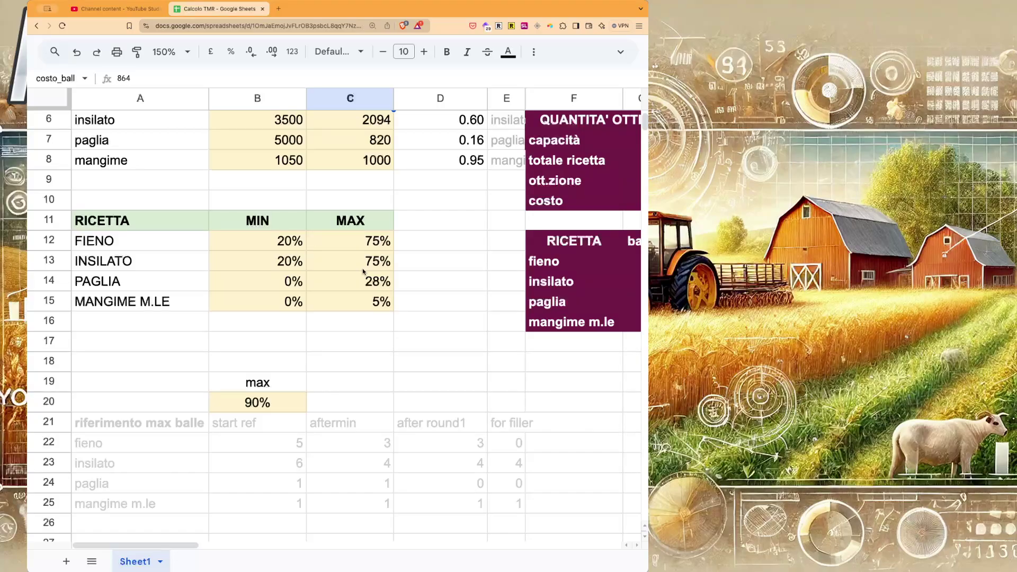
pyautogui.scroll(2, 363, 271)
pyautogui.scroll(-4, 364, 271)
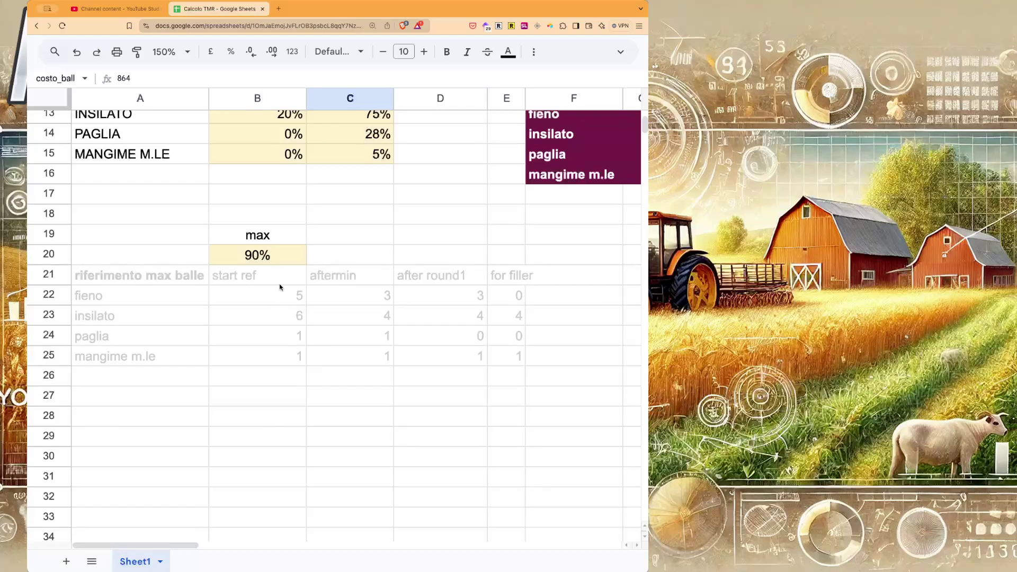
pyautogui.scroll(5, 280, 286)
pyautogui.hscroll(5, 280, 287)
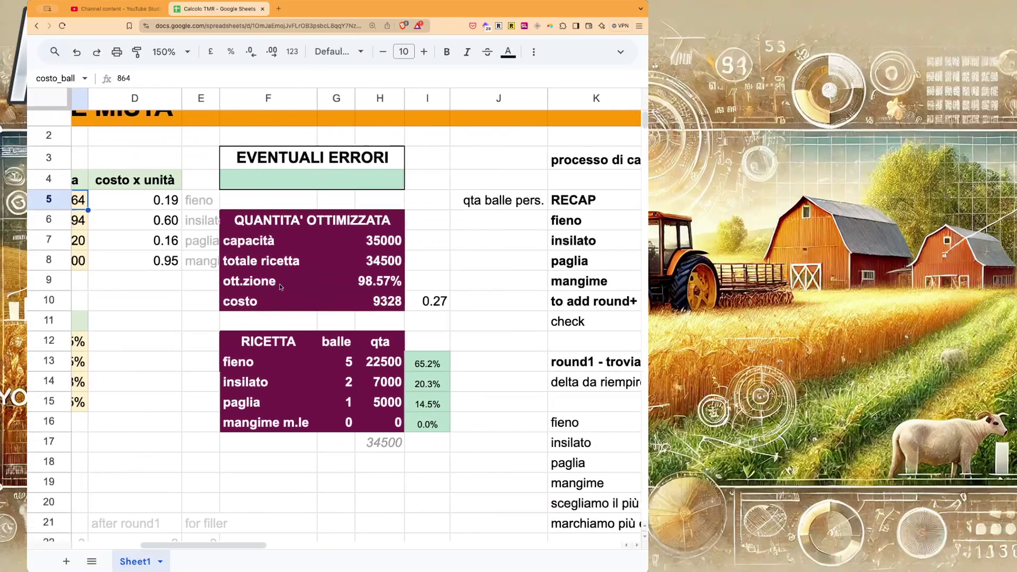